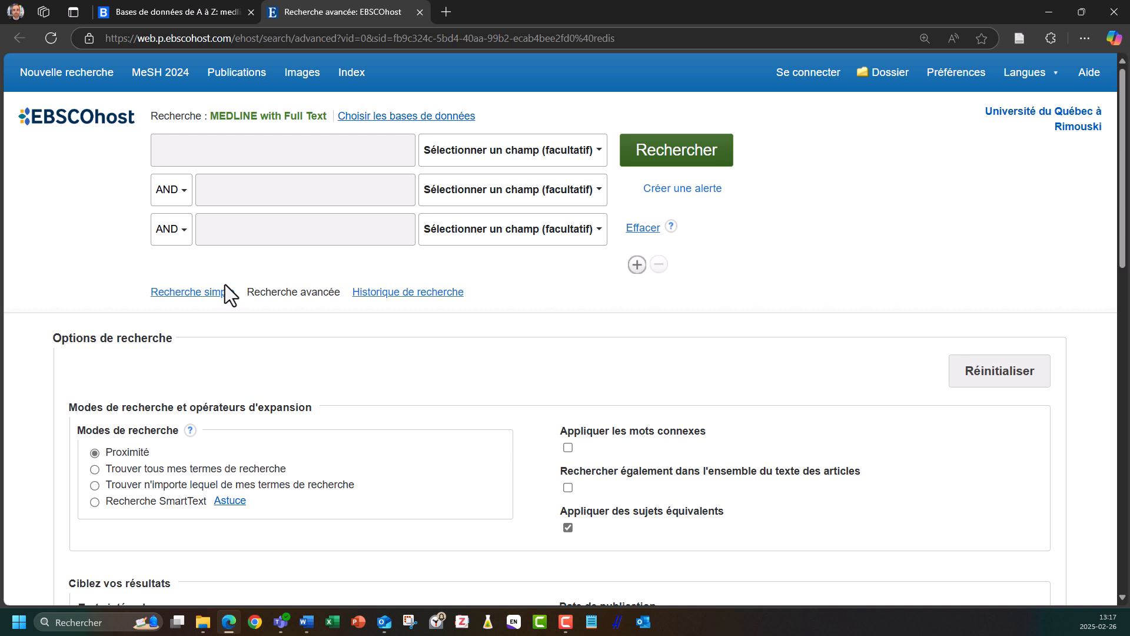
- Set the first search row to TI Titre and the second to AB Résumé, joining the two rows with OR
left_click(479, 154)
scroll(471, 312, "down", 4)
scroll(461, 338, "down", 2)
left_click(444, 481)
scroll(484, 320, "up", 6)
left_click(501, 196)
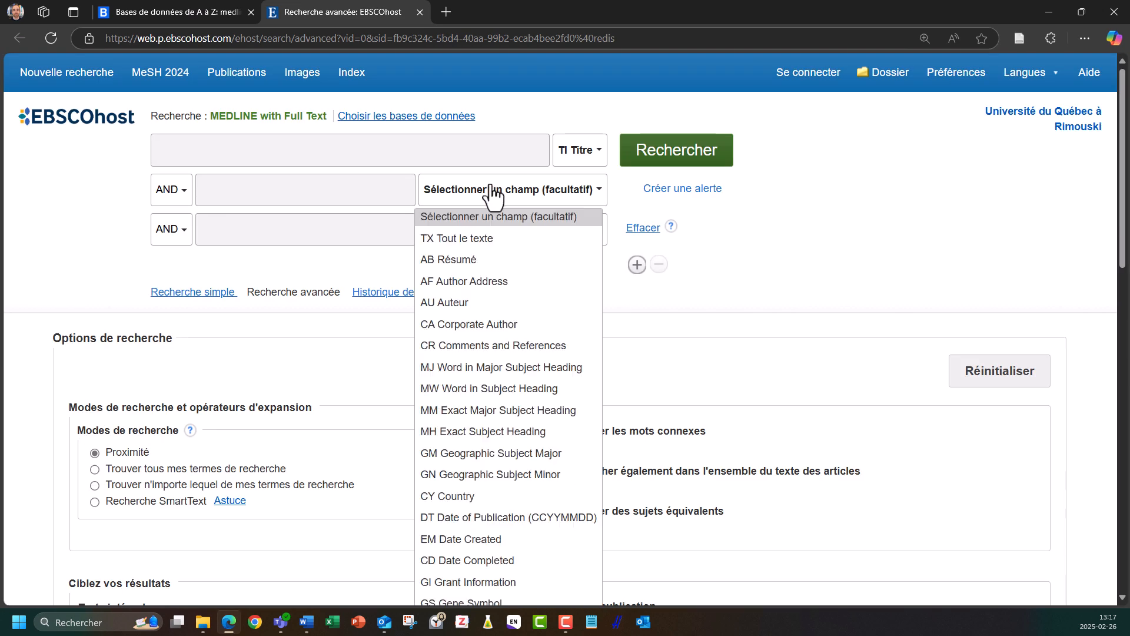
left_click(476, 262)
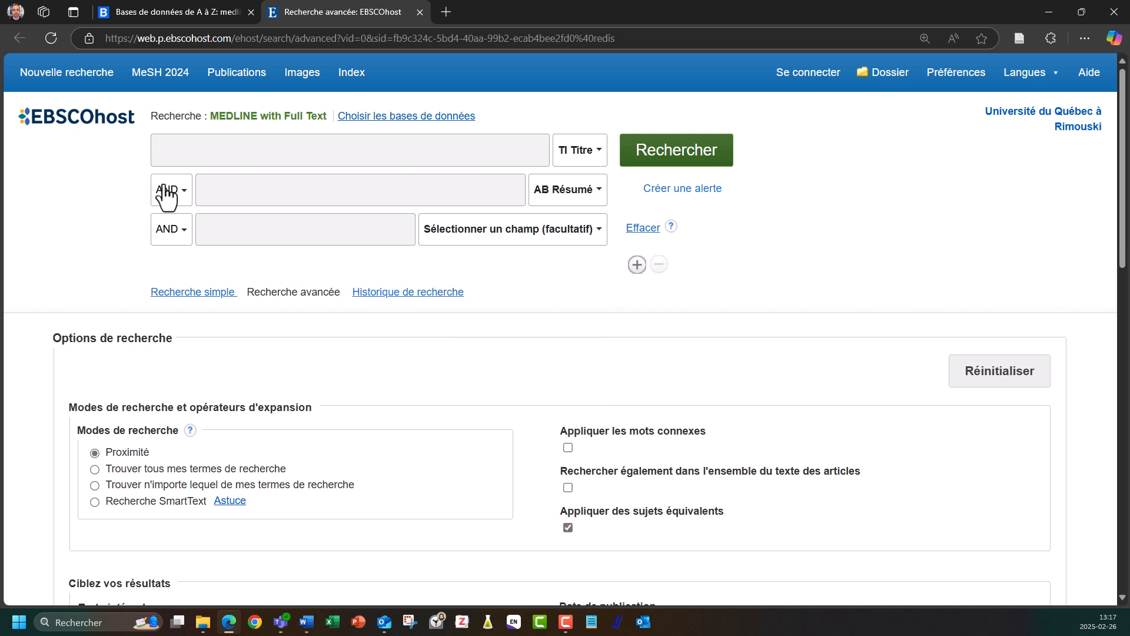
left_click(171, 191)
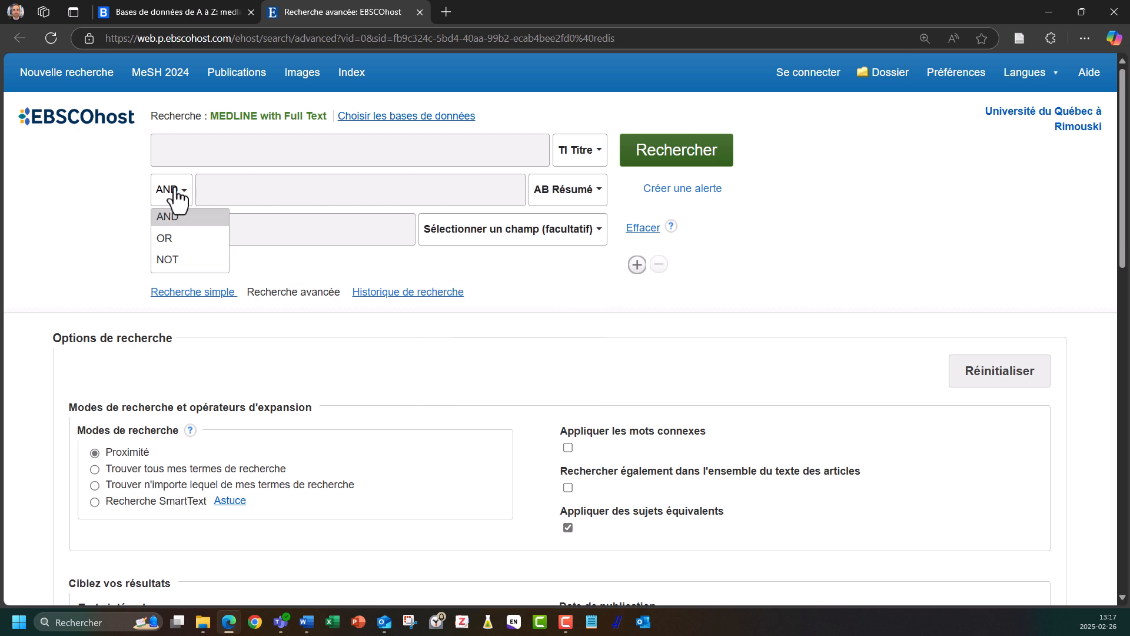
left_click(170, 246)
- Enter adolescen* OR teen* OR child* OR boy* OR girl* OR young OR youth OR minor* in both rows and run the search
left_click(203, 148)
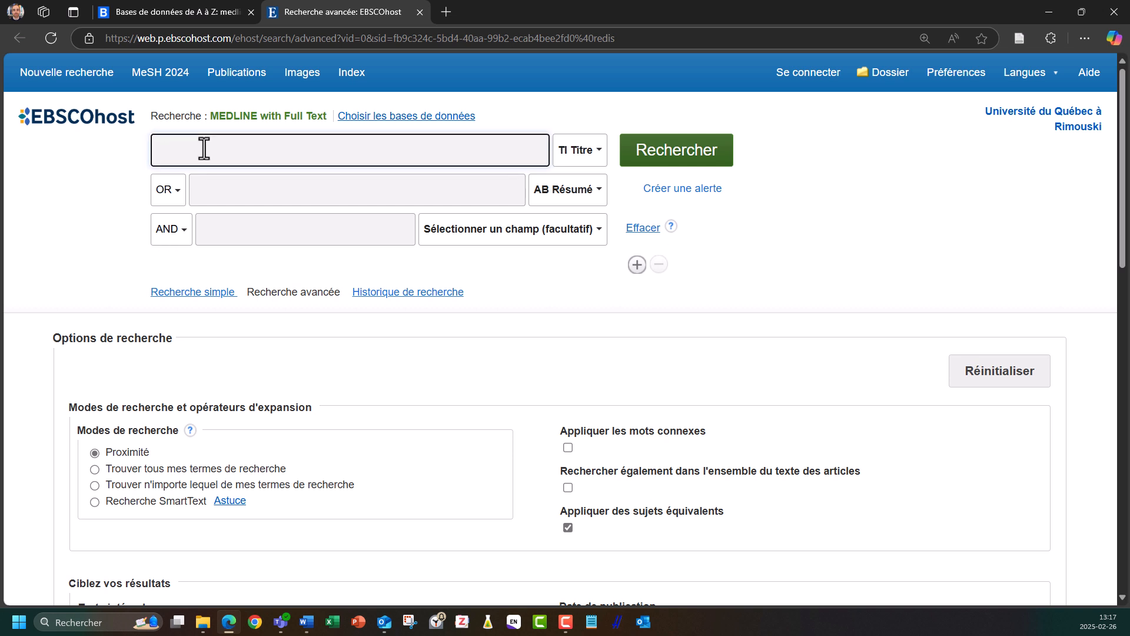
type("adolescen* OR teen* OR child* OR boy* OR girl* OR young OR youth OR minor*")
left_click(246, 191)
type("adolescen* OR teen* OR child* OR boy* OR girl* OR young OR youth OR minor*")
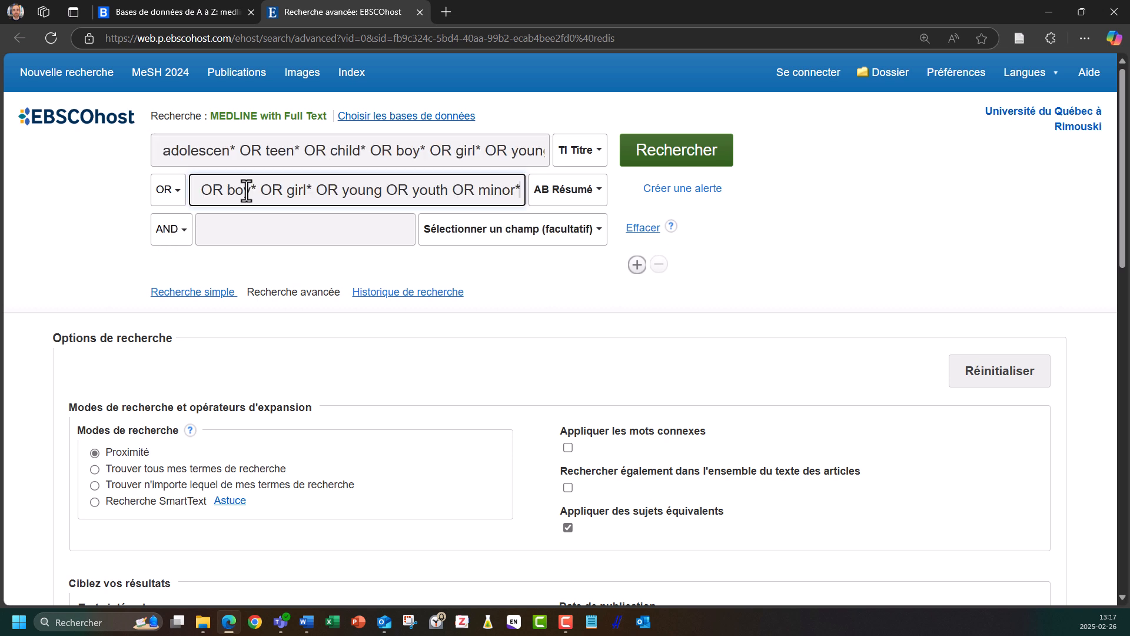
left_click(139, 160)
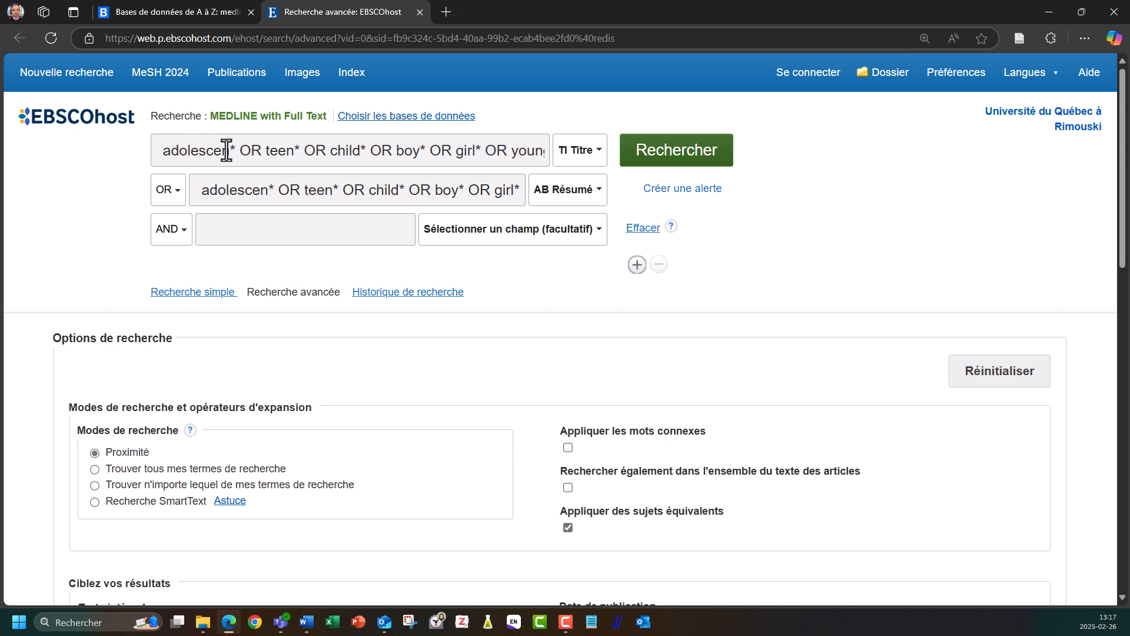
double_click(250, 151)
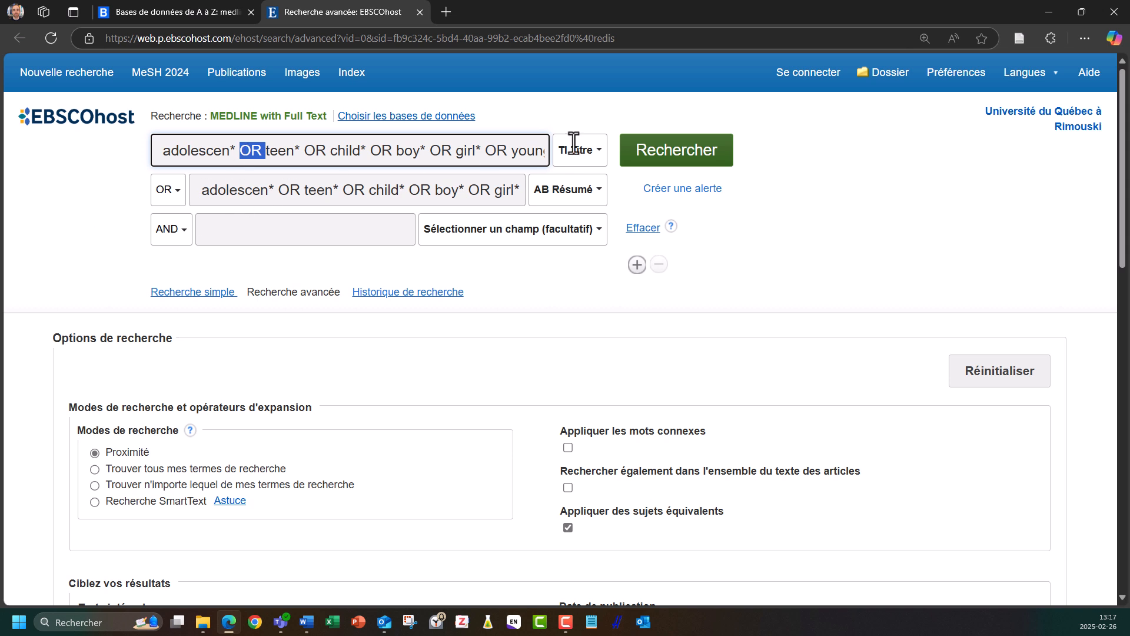
left_click(704, 168)
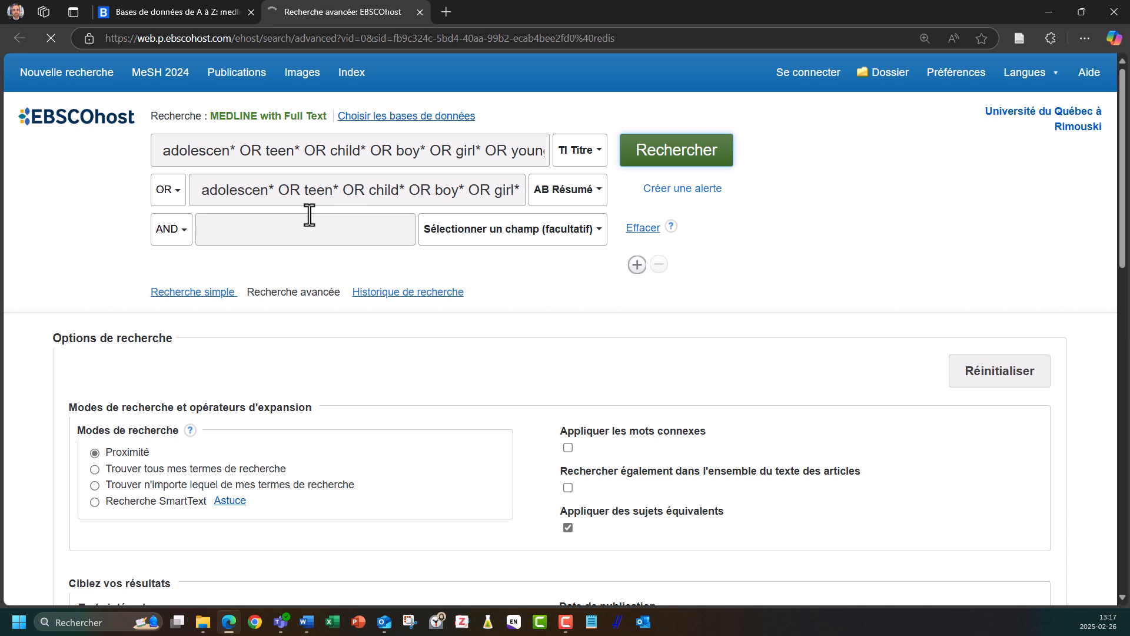
- Display the search history and highlight the ID of the first search
left_click(385, 295)
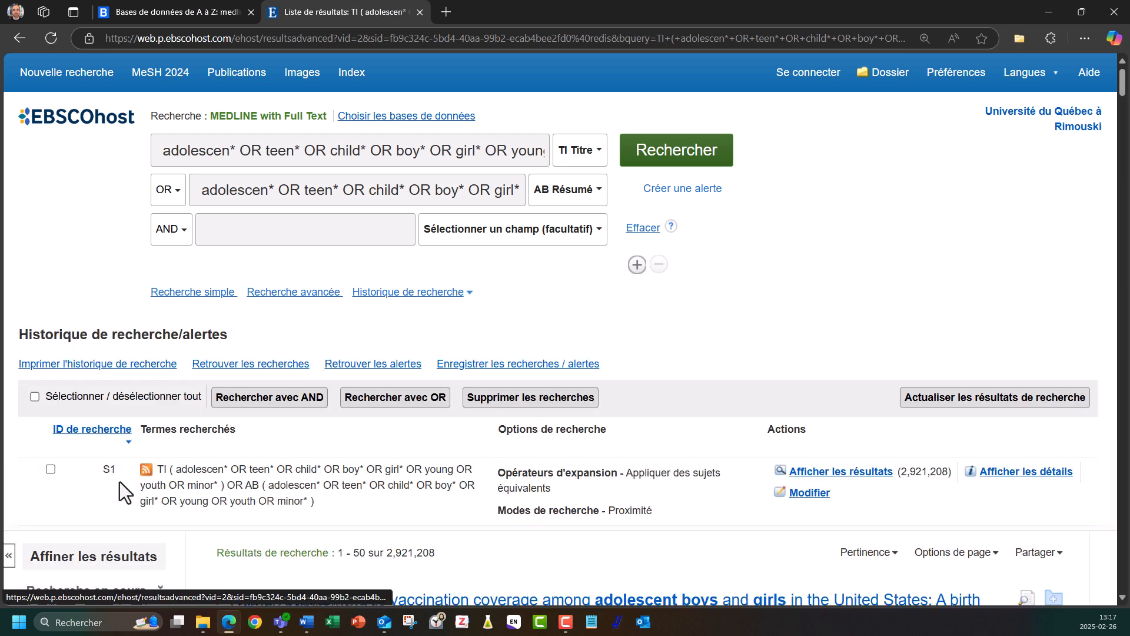
left_click_drag(103, 472, 110, 472)
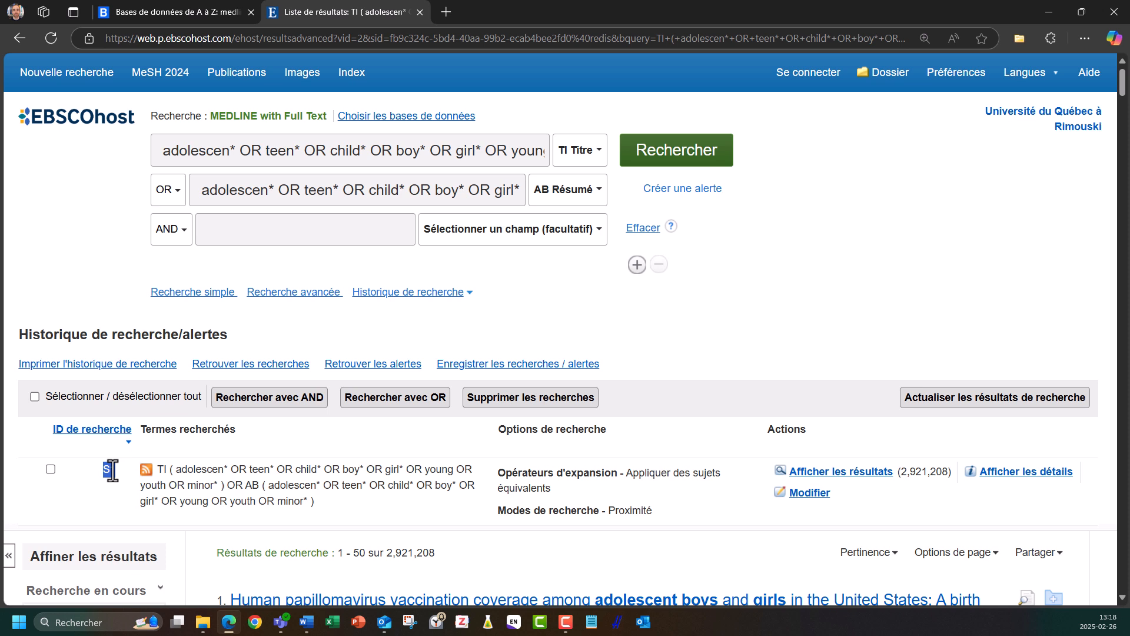
left_click_drag(111, 470, 115, 470)
- Clear the form and run MH "Adolescent" OR MH "Adolescent Health" OR MH "Adolescent Health Services" OR MH "Adolescent Medicine" OR MH "Minors"
left_click(646, 238)
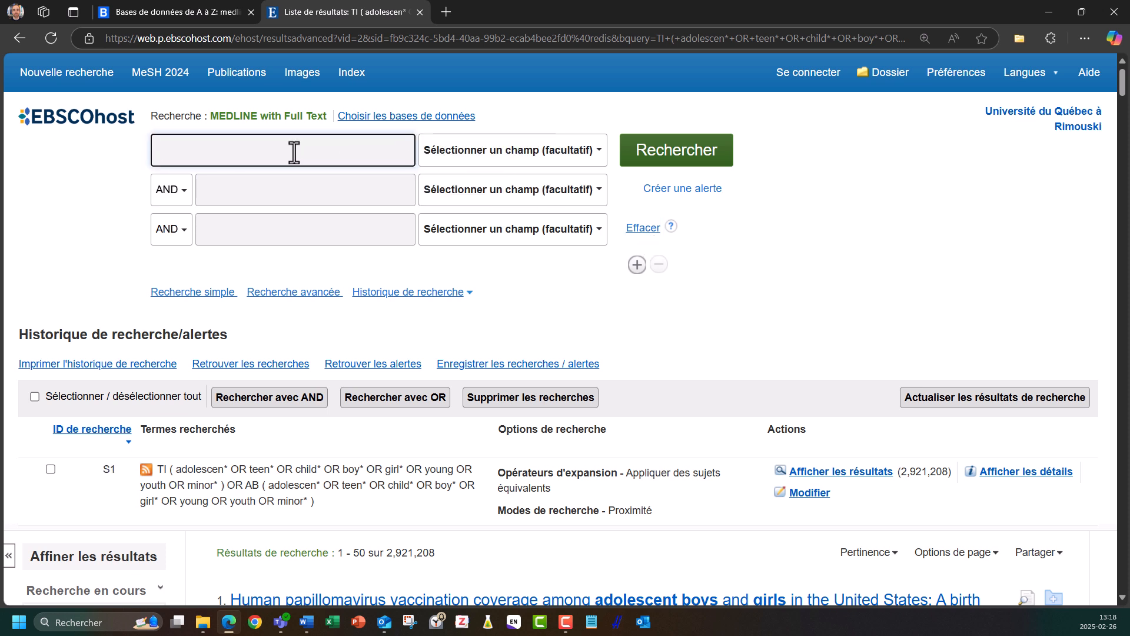
key("ctrl+v")
left_click(71, 190)
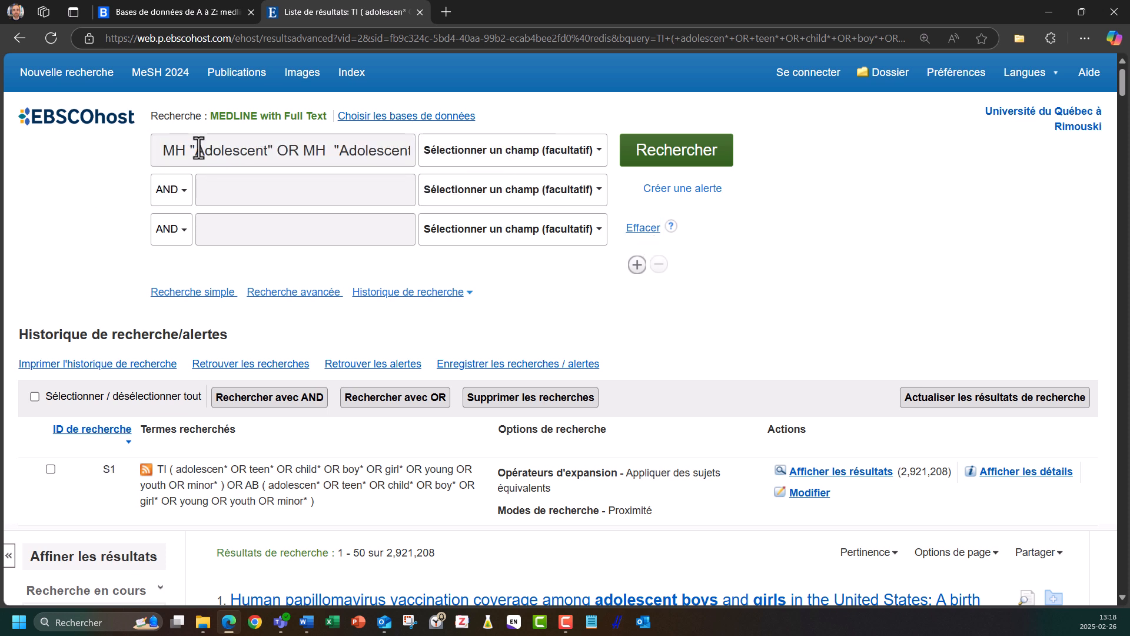
double_click(170, 152)
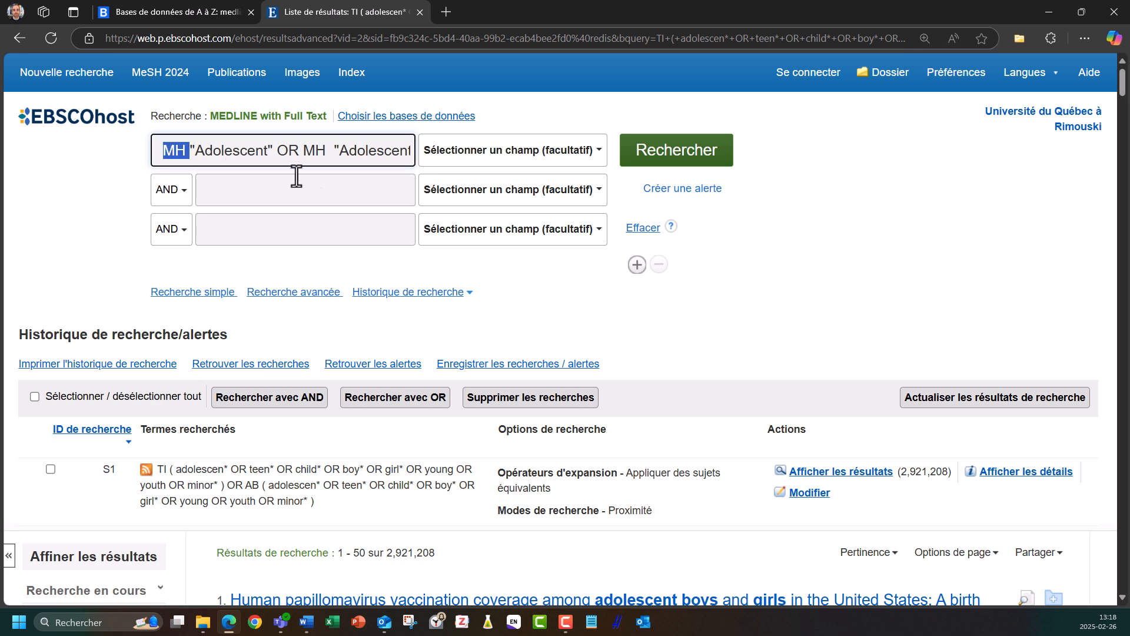
left_click(512, 160)
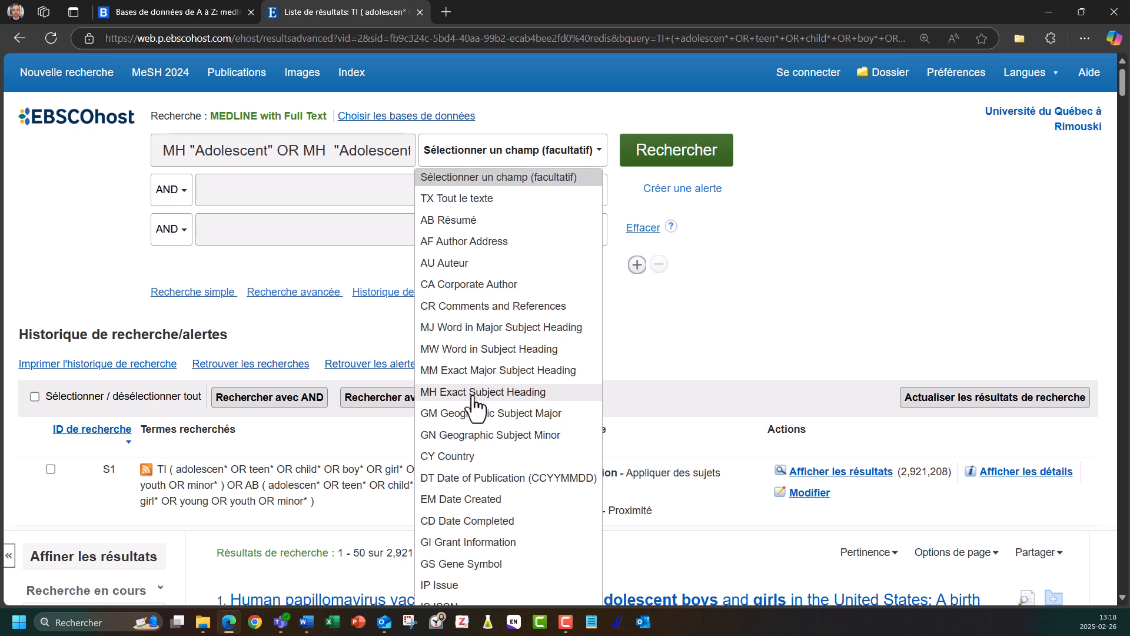
left_click(694, 155)
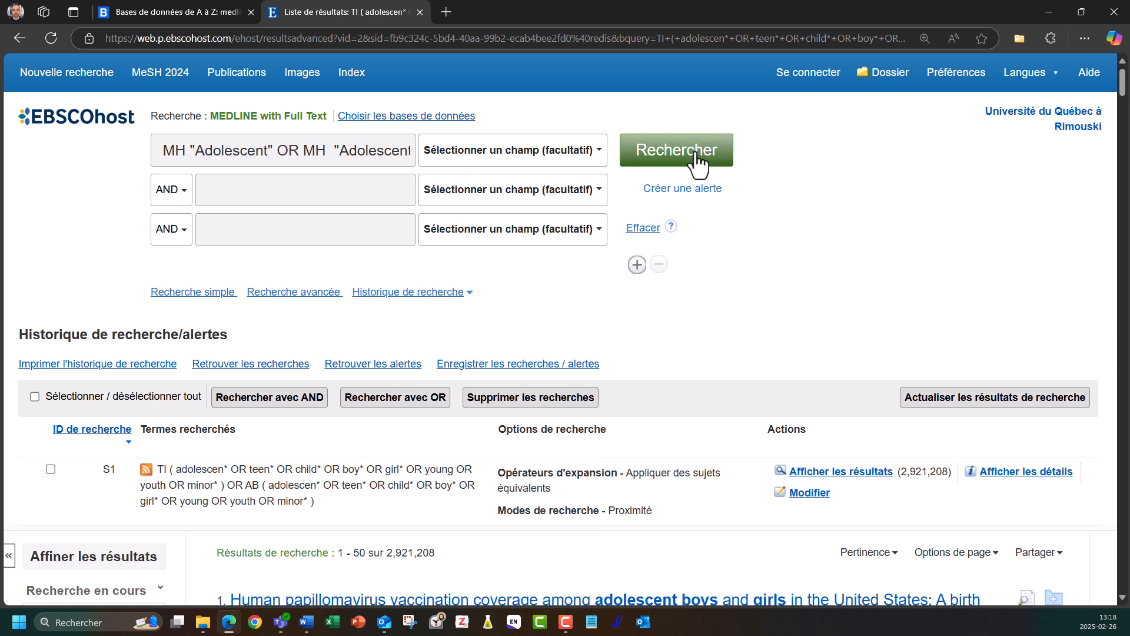
left_click(698, 159)
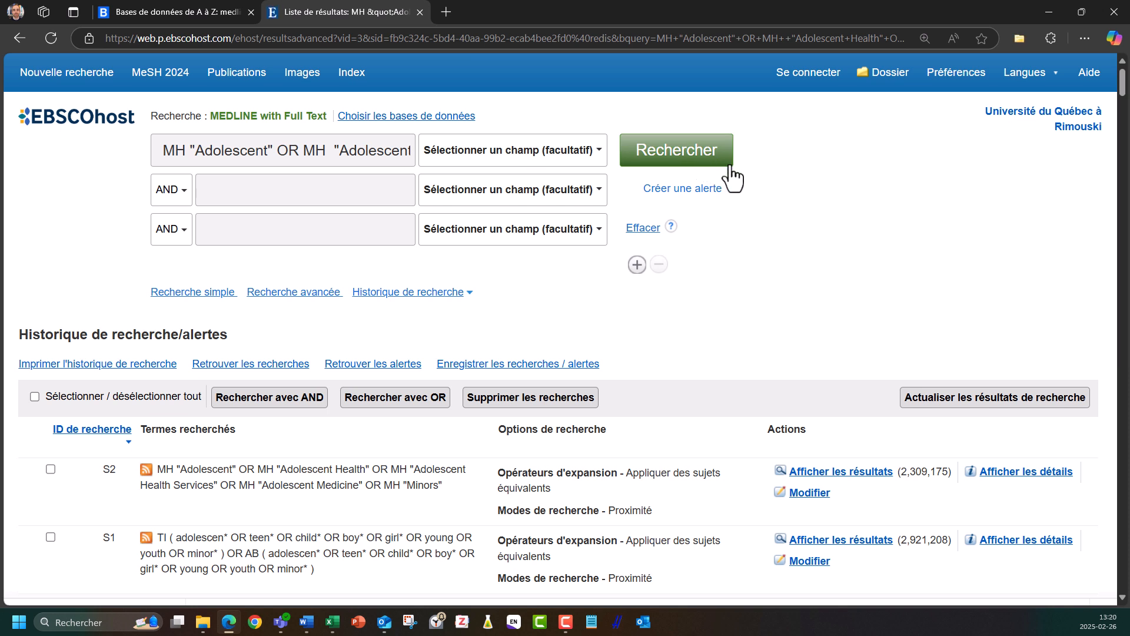
- Clear the search form and combine searches S1 and S2 from the history with OR
left_click(633, 232)
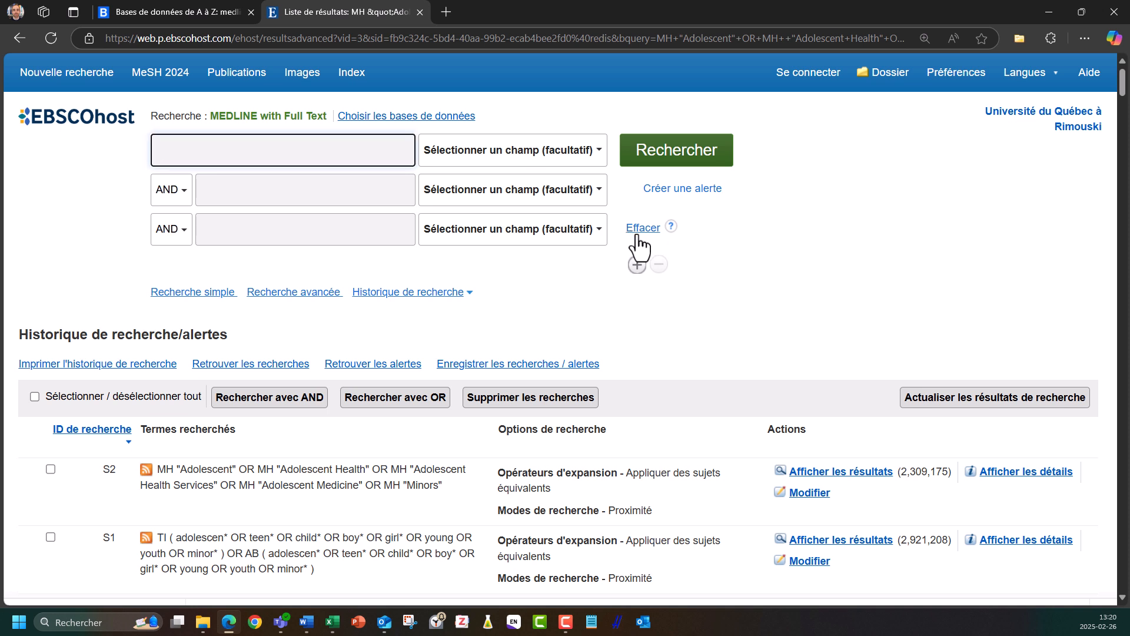
scroll(118, 353, "down", 1)
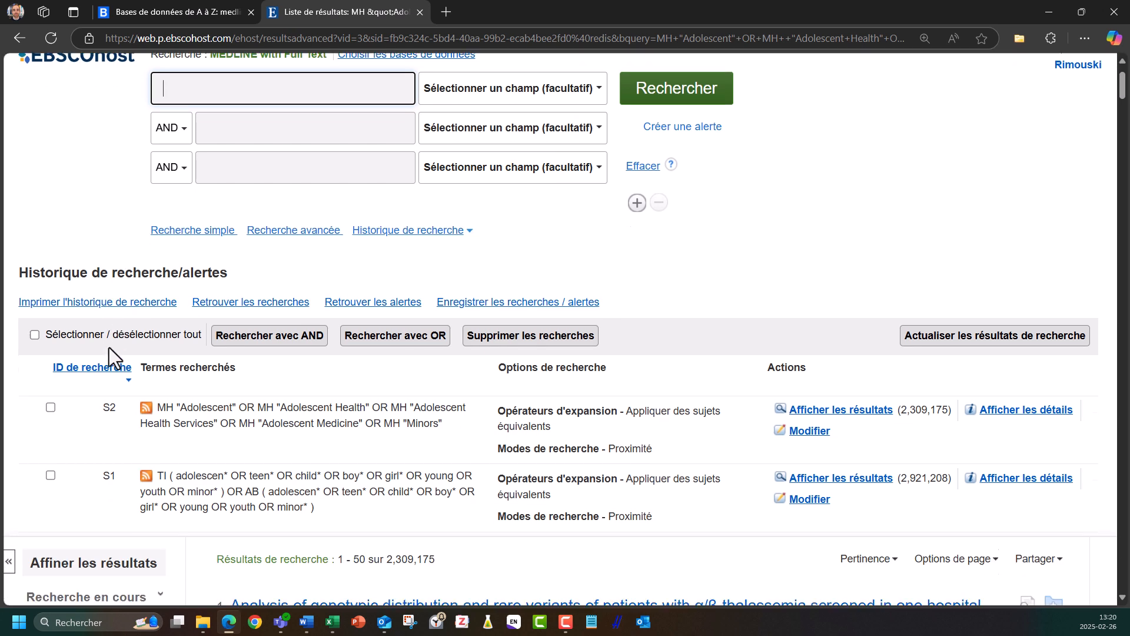
left_click(50, 467)
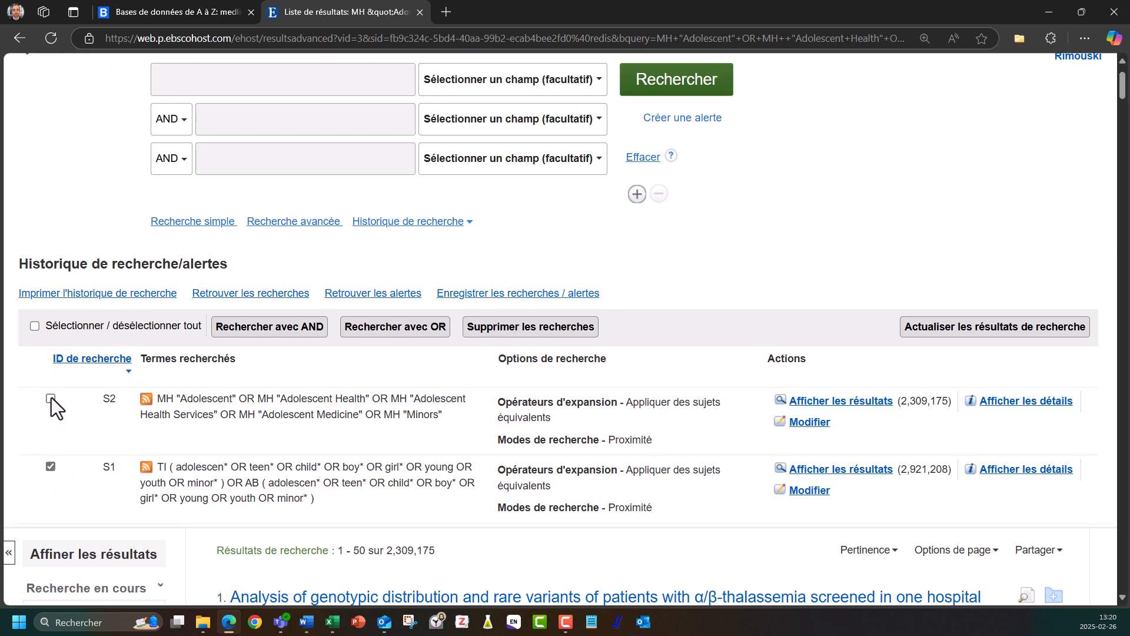
left_click(50, 400)
left_click(400, 327)
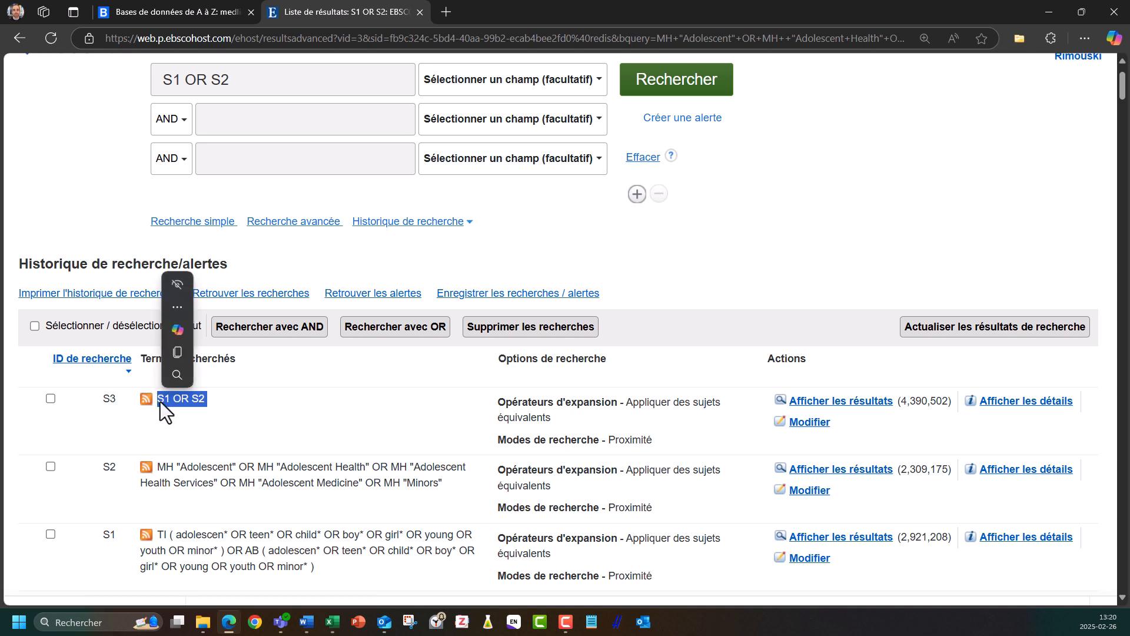
double_click(108, 400)
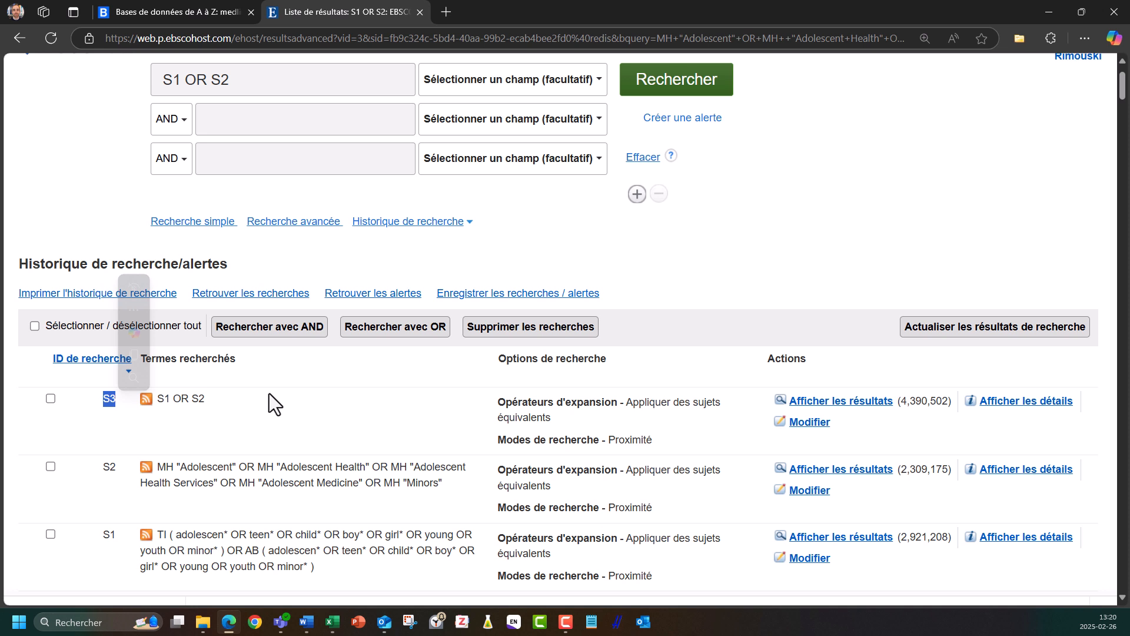
double_click(938, 405)
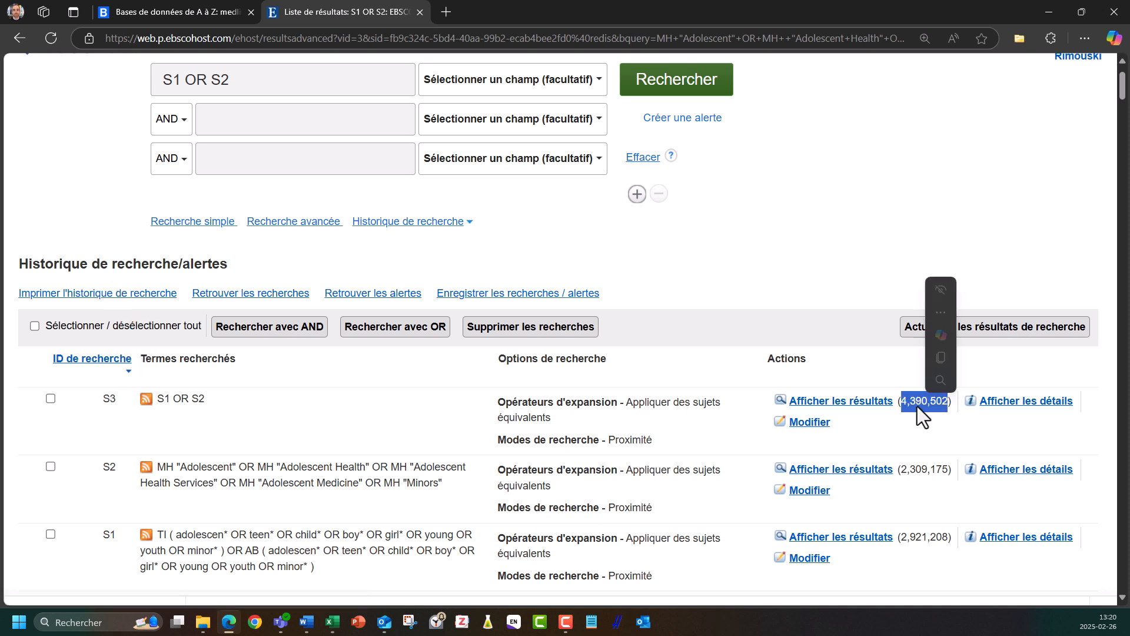
left_click(925, 432)
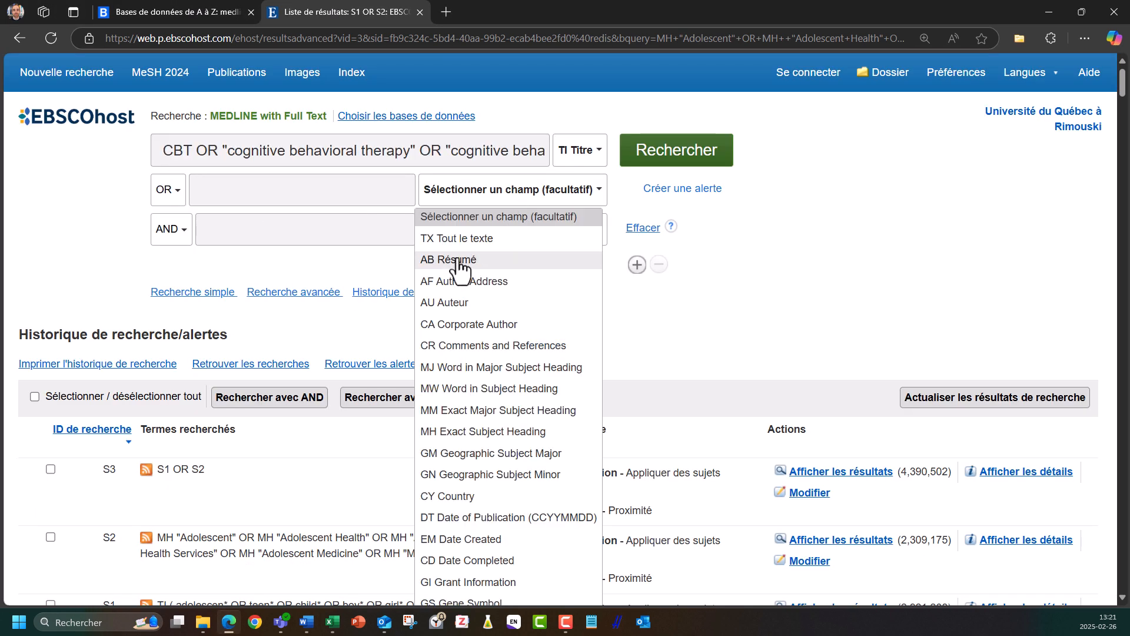
- Set the second row to AB Résumé and search titles or abstracts for CBT OR "cognitive behavioral therapy" OR "cognitive behavioural therapy"
left_click(462, 257)
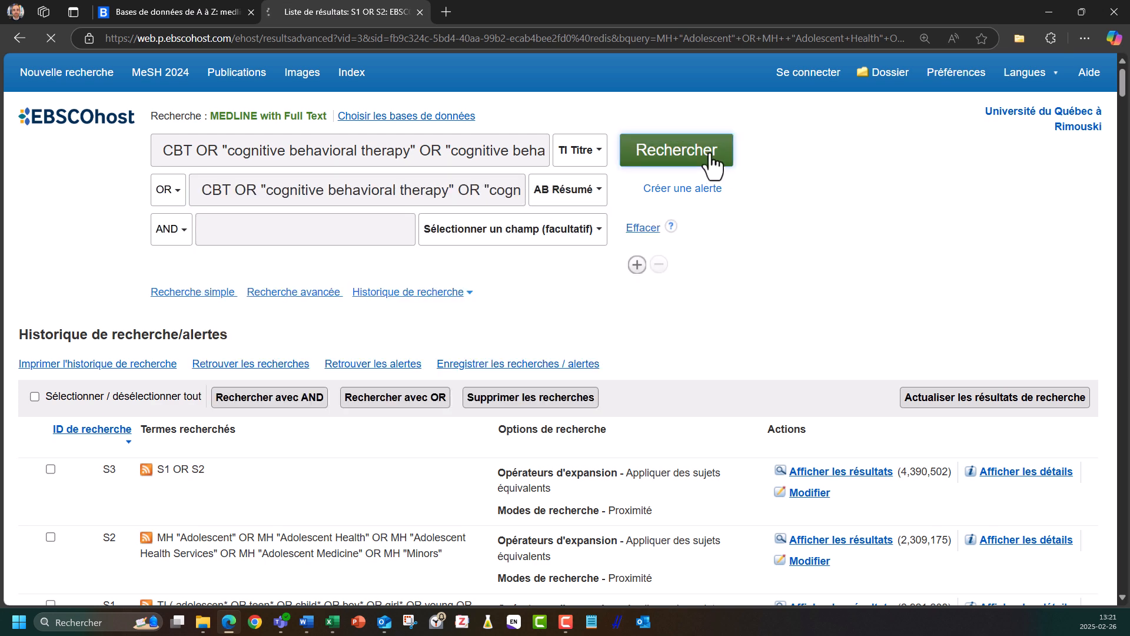
left_click(712, 162)
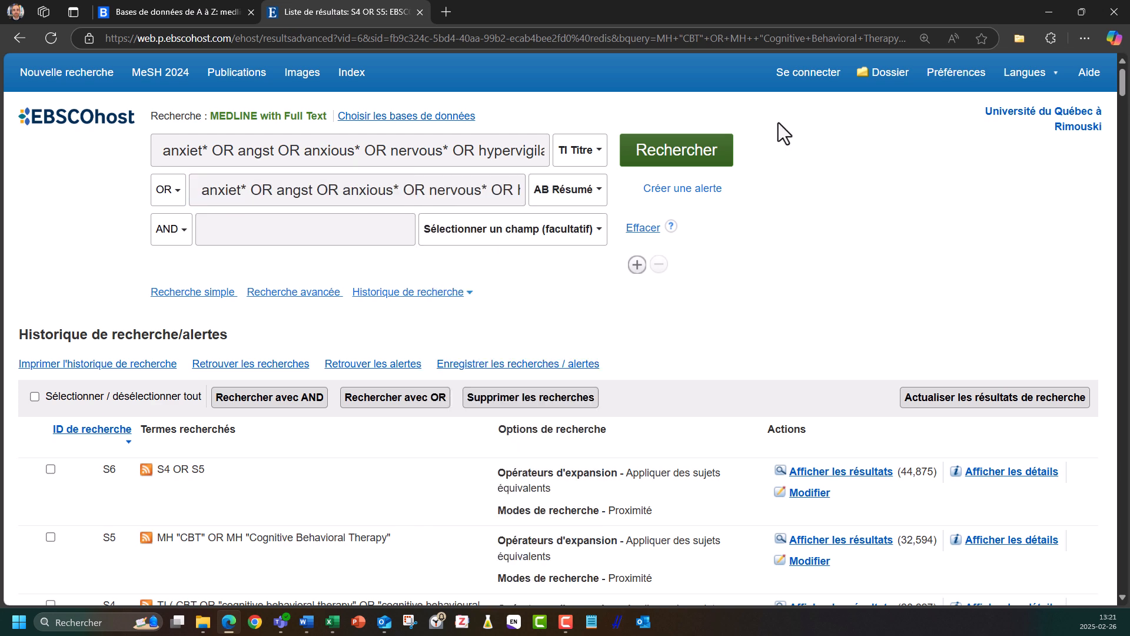
- Search titles or abstracts for anxiet* OR angst OR anxious* OR nervous* OR hypervigilan*, and clear the search form
scroll(686, 172, "down", 3)
scroll(686, 171, "up", 3)
left_click(686, 160)
left_click(640, 229)
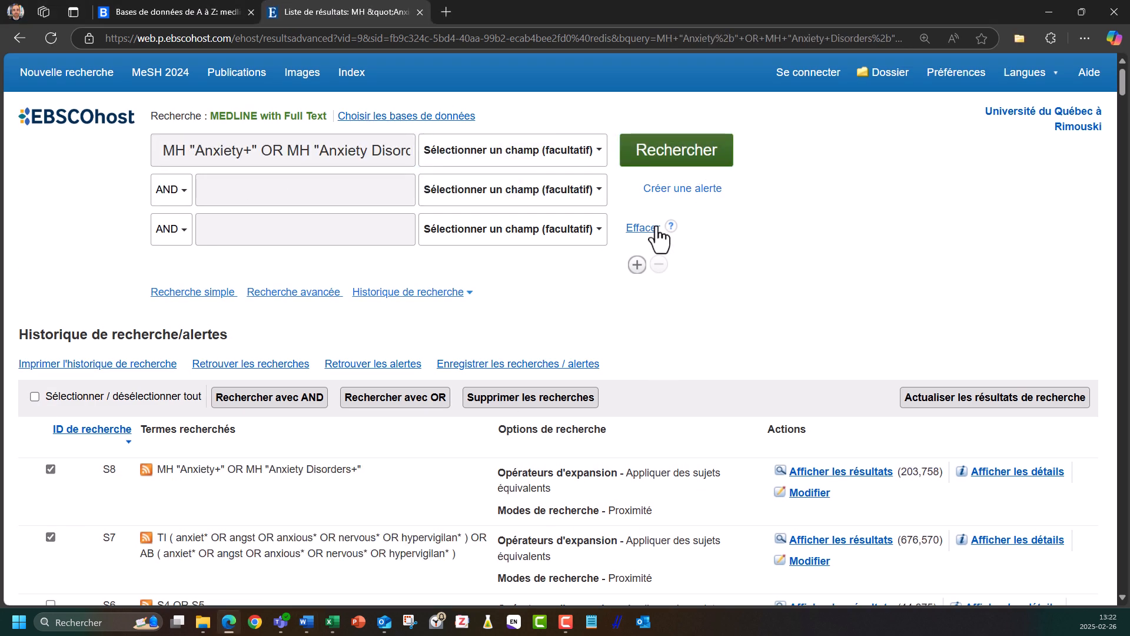
left_click(641, 229)
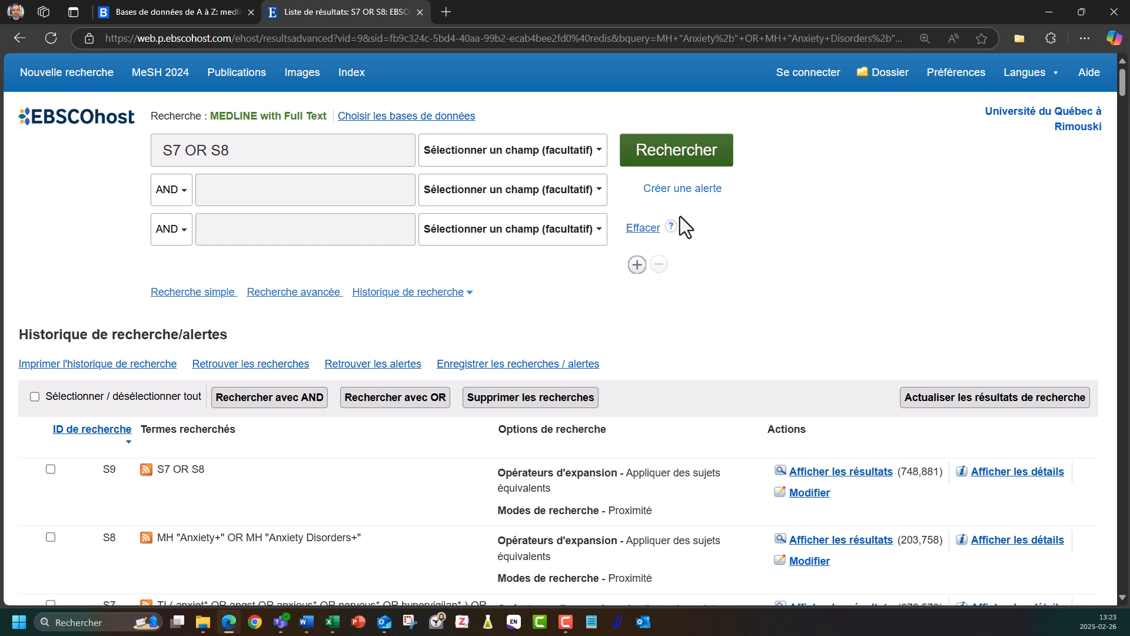
- Clear the search form and combine the concept searches S3, S6 and S9 from the history with AND
left_click(639, 236)
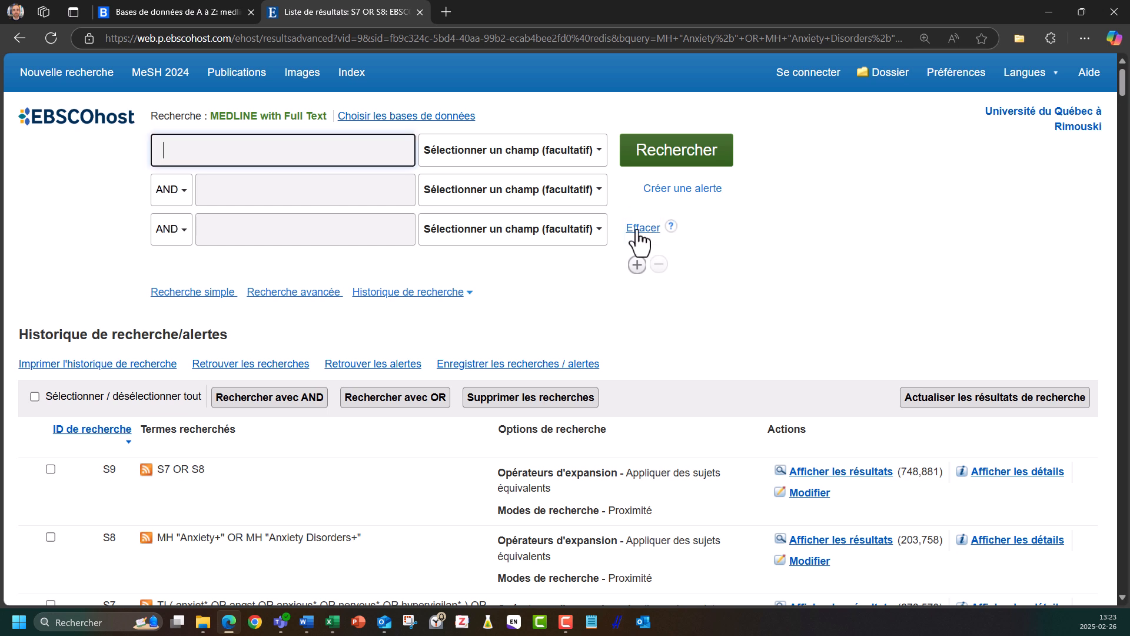
scroll(72, 315, "down", 10)
left_click(51, 312)
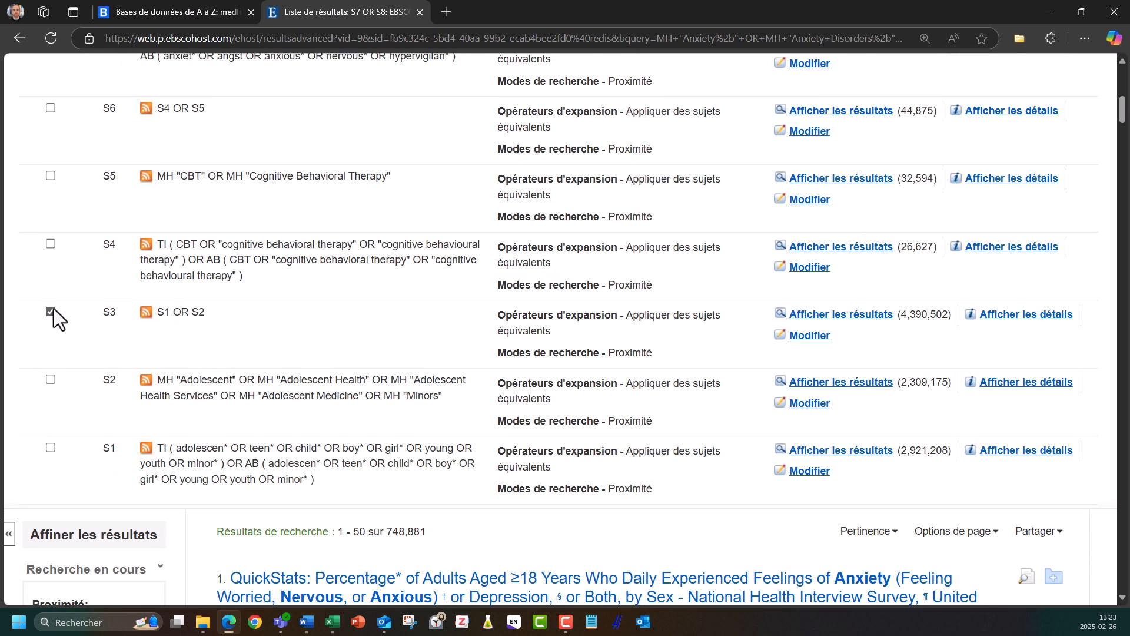
scroll(54, 308, "up", 2)
left_click(51, 250)
scroll(77, 263, "up", 3)
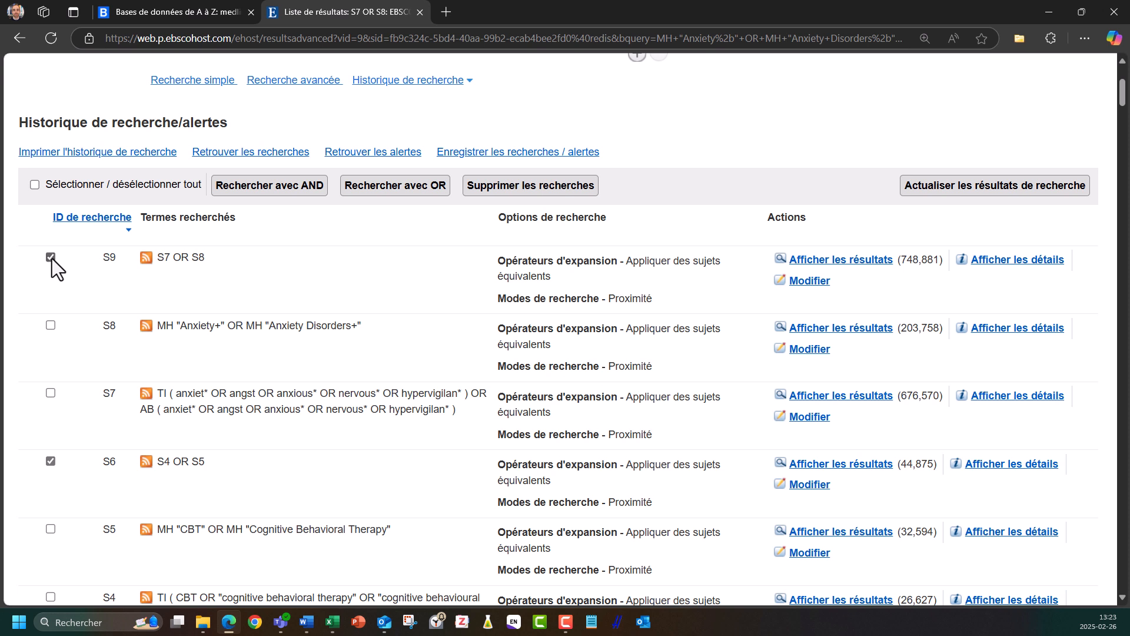
left_click(288, 187)
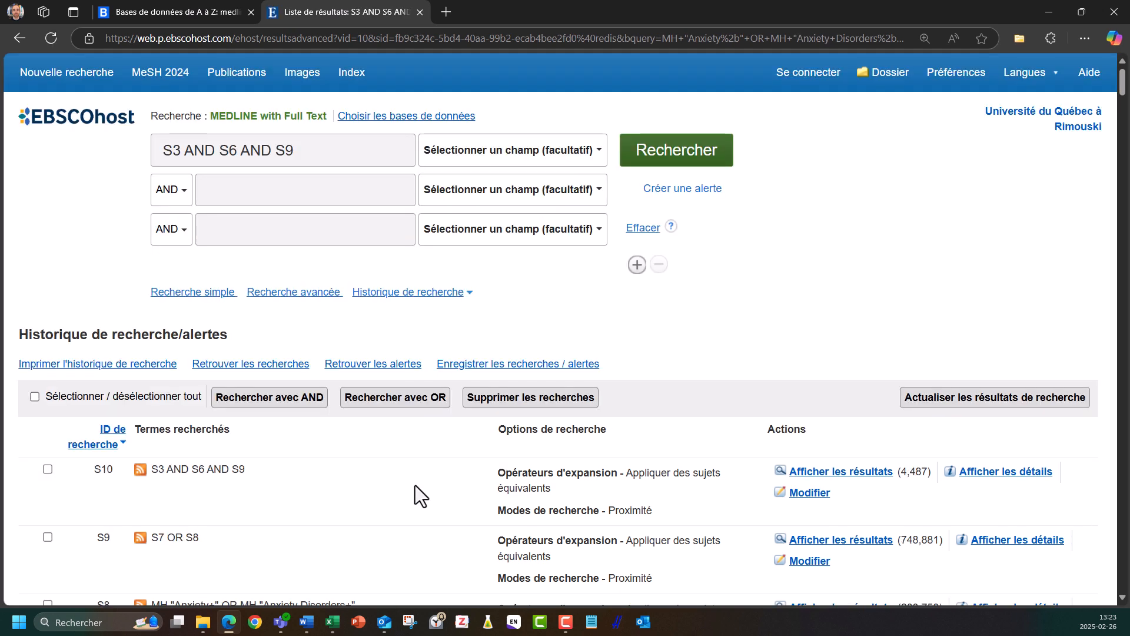
left_click_drag(258, 471, 154, 479)
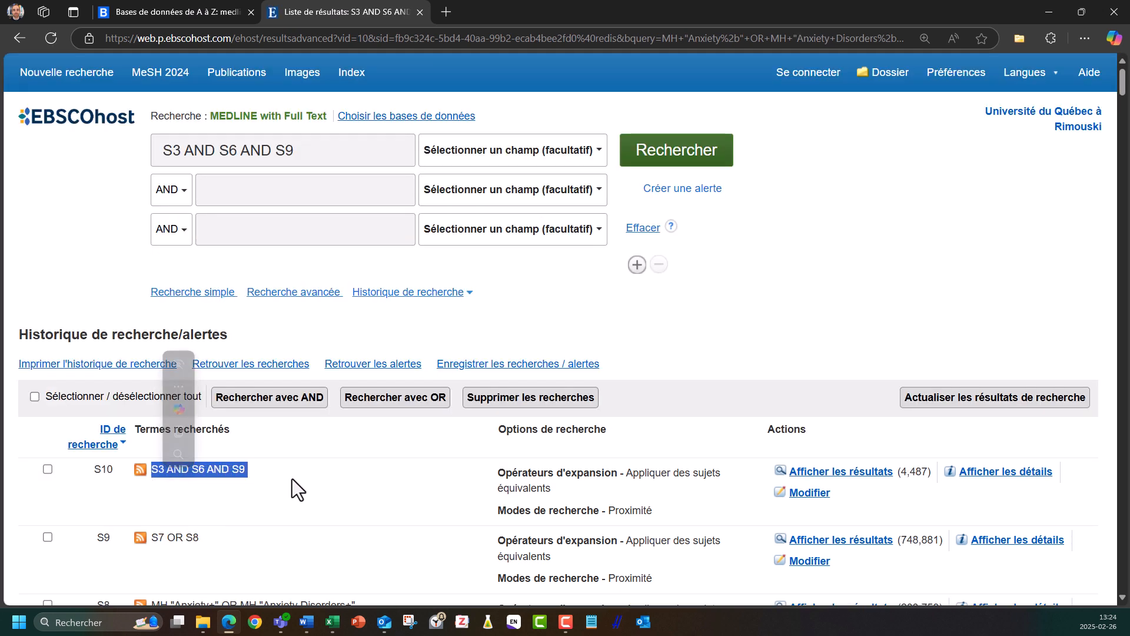
left_click_drag(929, 471, 901, 473)
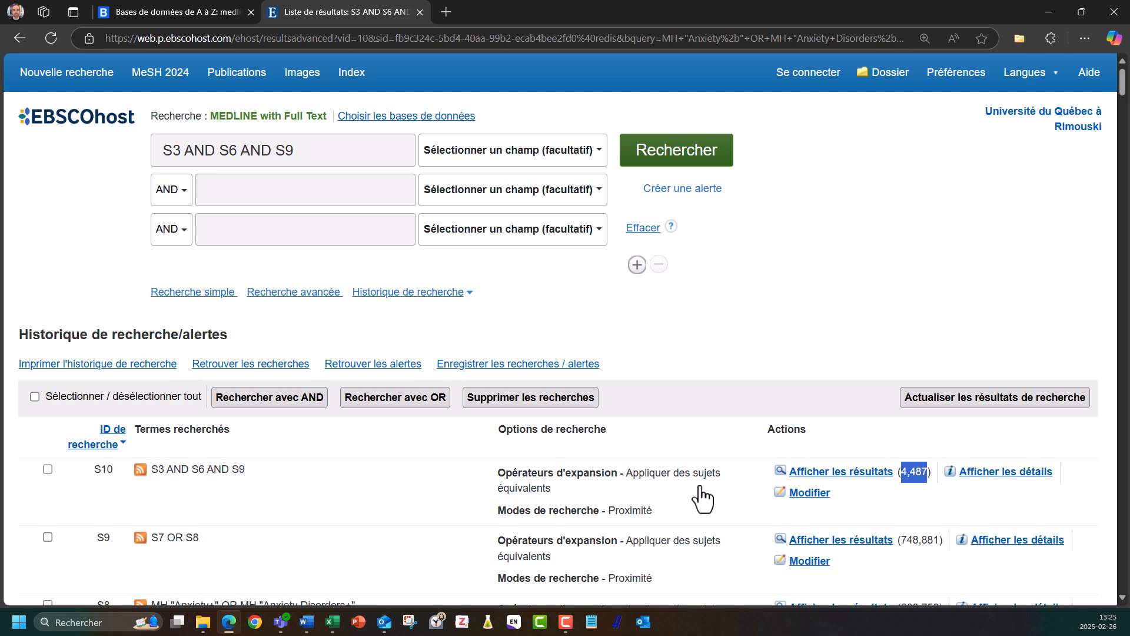
- Open the third result's record, examine its MeSH terms and abstract, and return to the results list
scroll(700, 487, "down", 10)
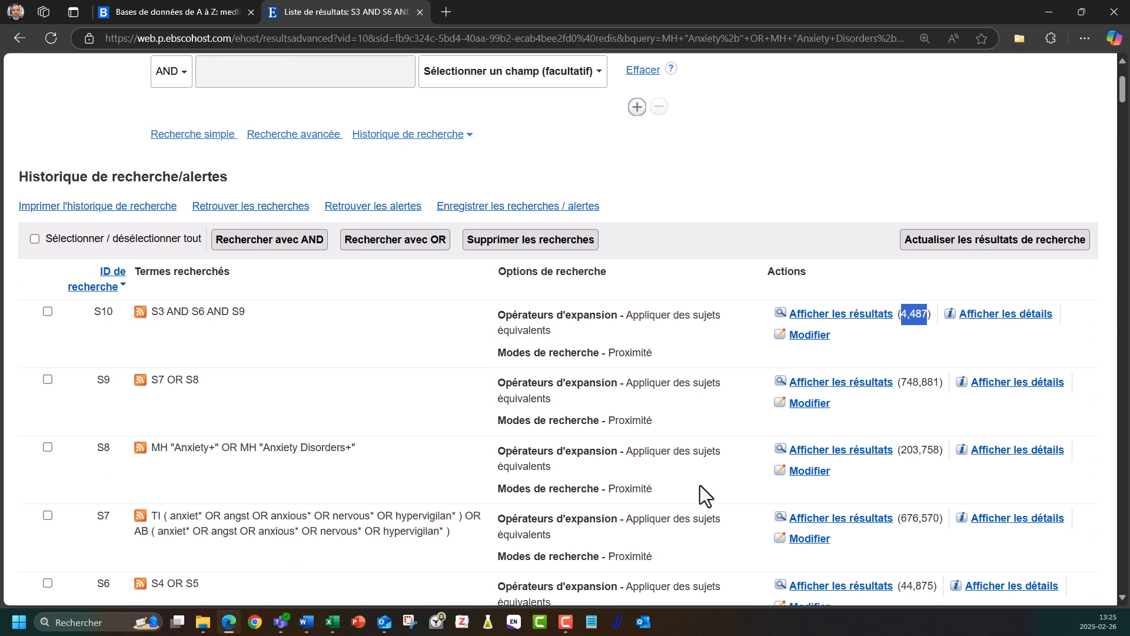
scroll(701, 487, "down", 7)
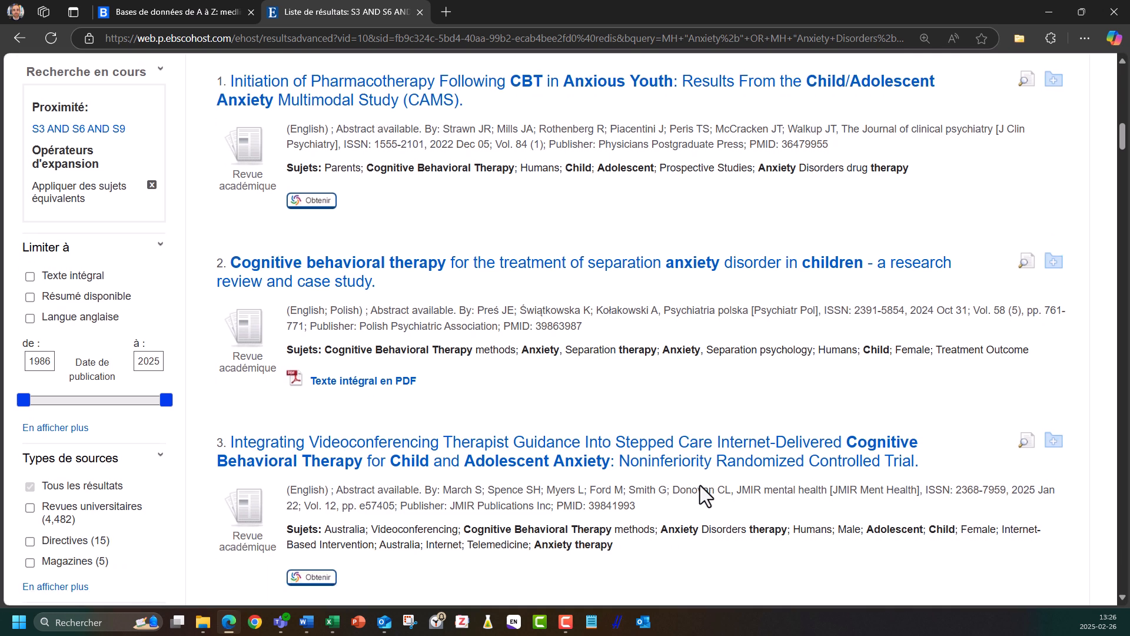
left_click(585, 462)
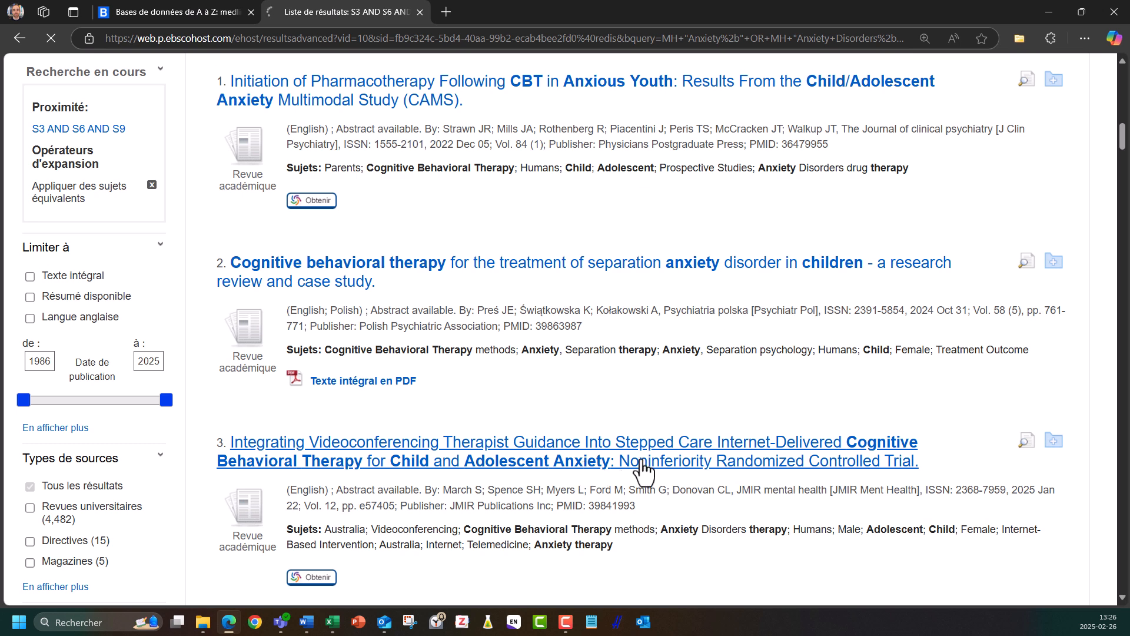
scroll(699, 382, "down", 5)
scroll(698, 385, "down", 1)
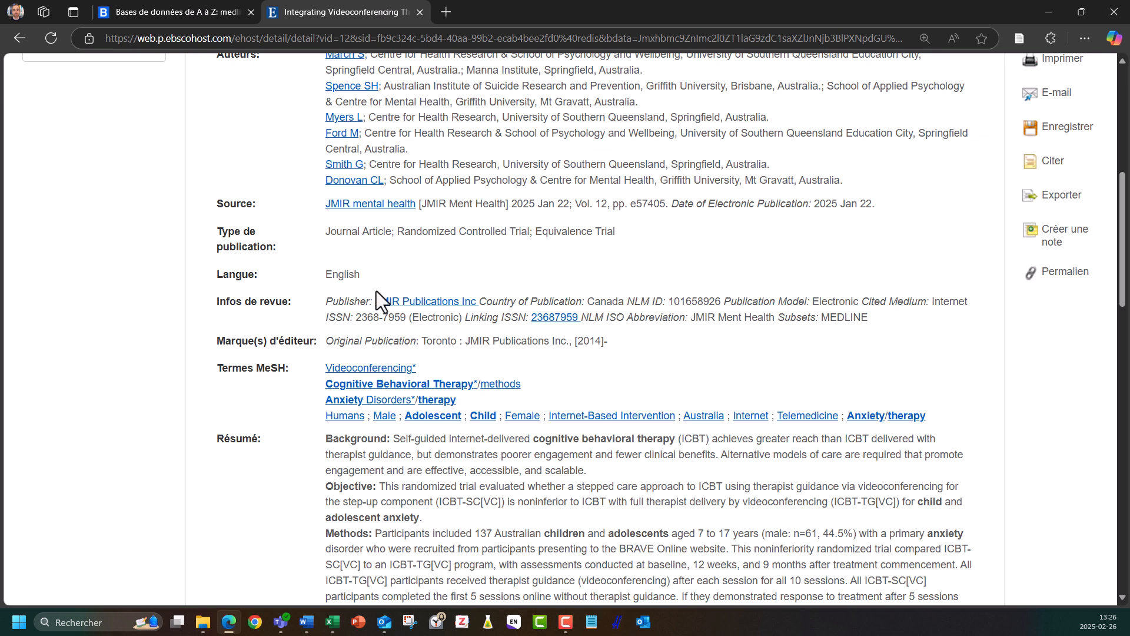
left_click(17, 40)
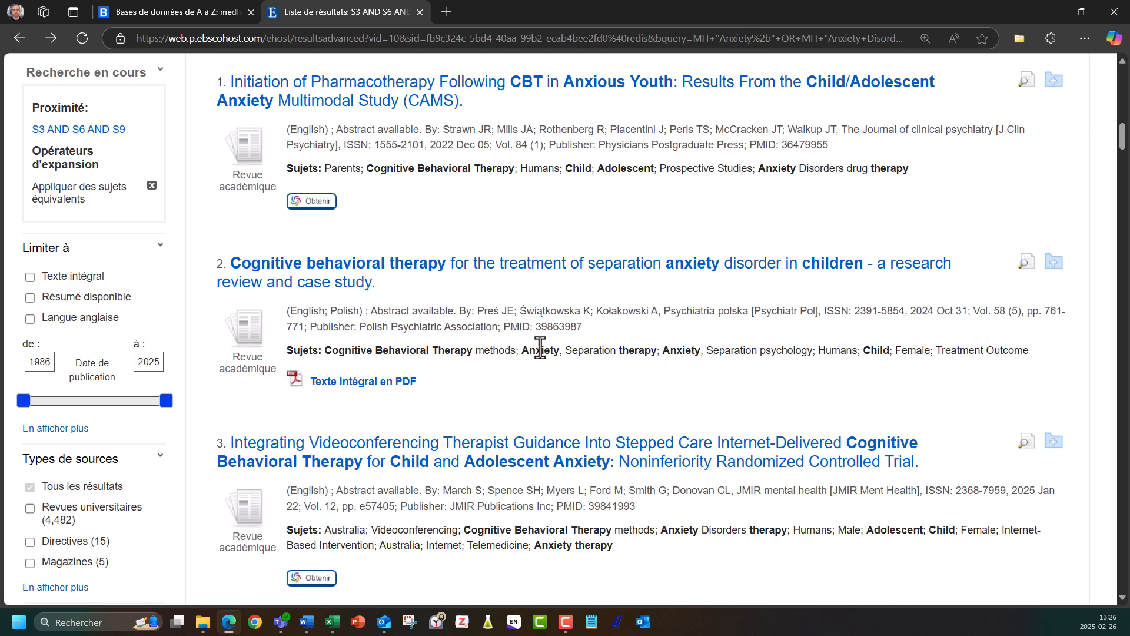
scroll(592, 320, "down", 6)
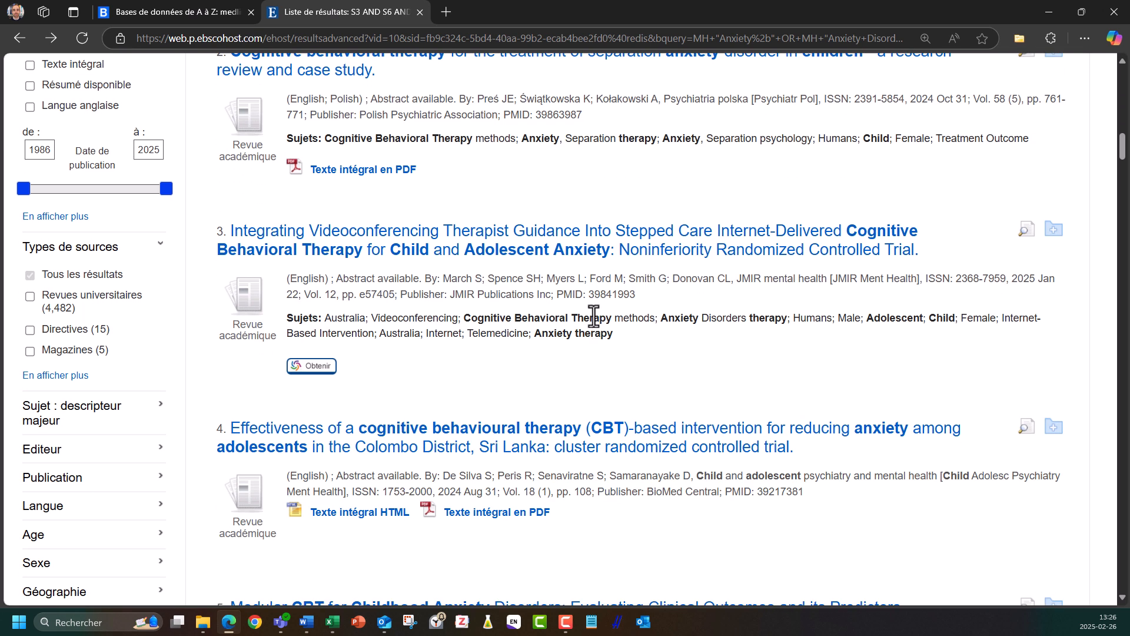